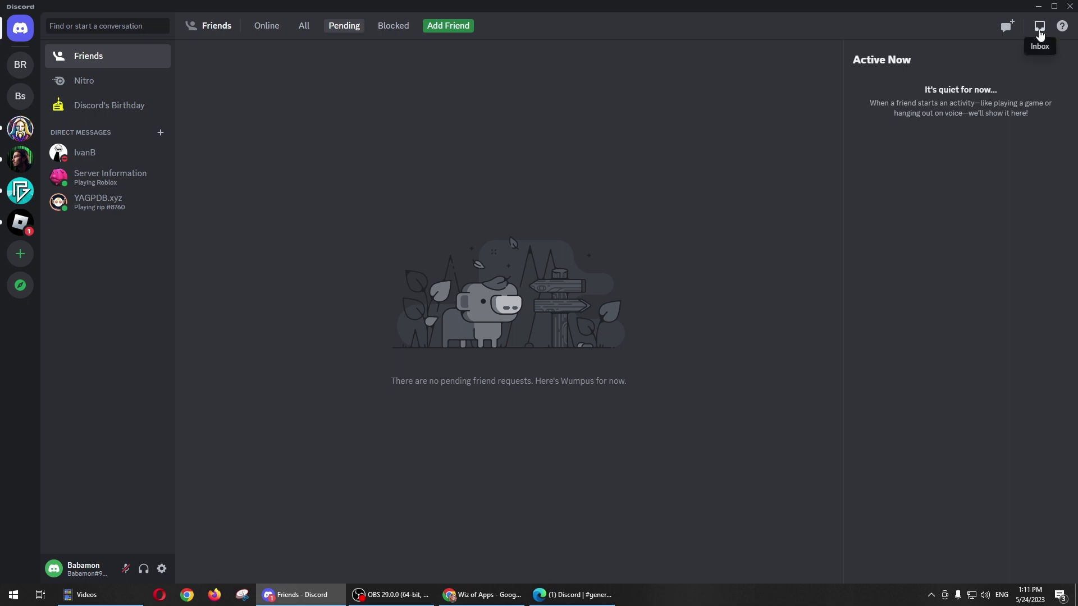
- Open the Discord inbox, which shows the For You tab with recent notifications
{"action": "left_click", "coordinate": [1040, 35]}
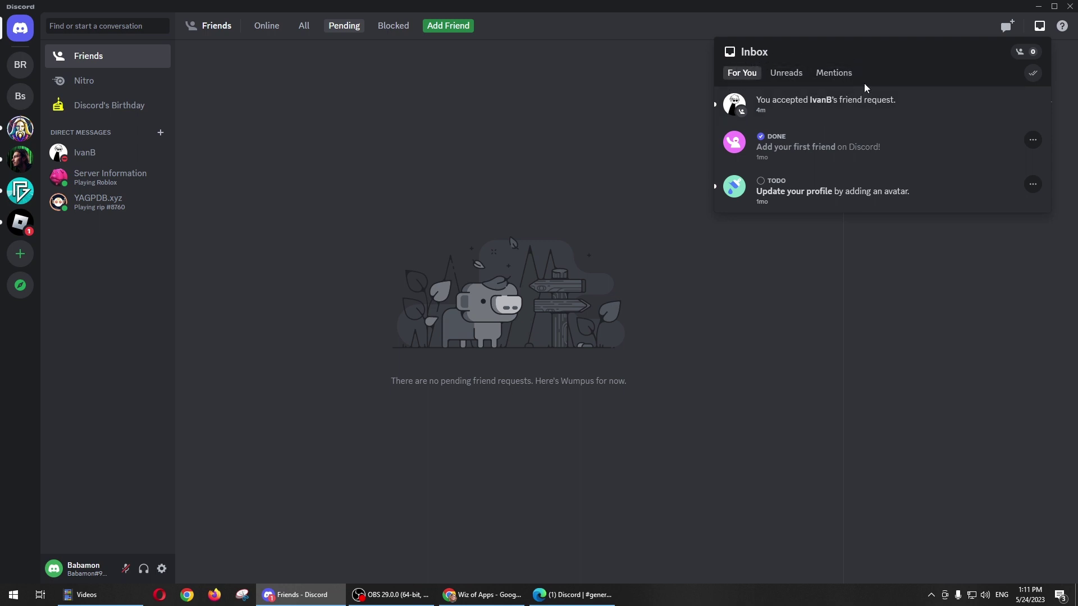
- Jump from the Mentions tab to IvanB's "let have some fun" mention in Babamon's #general
{"action": "left_click", "coordinate": [833, 73]}
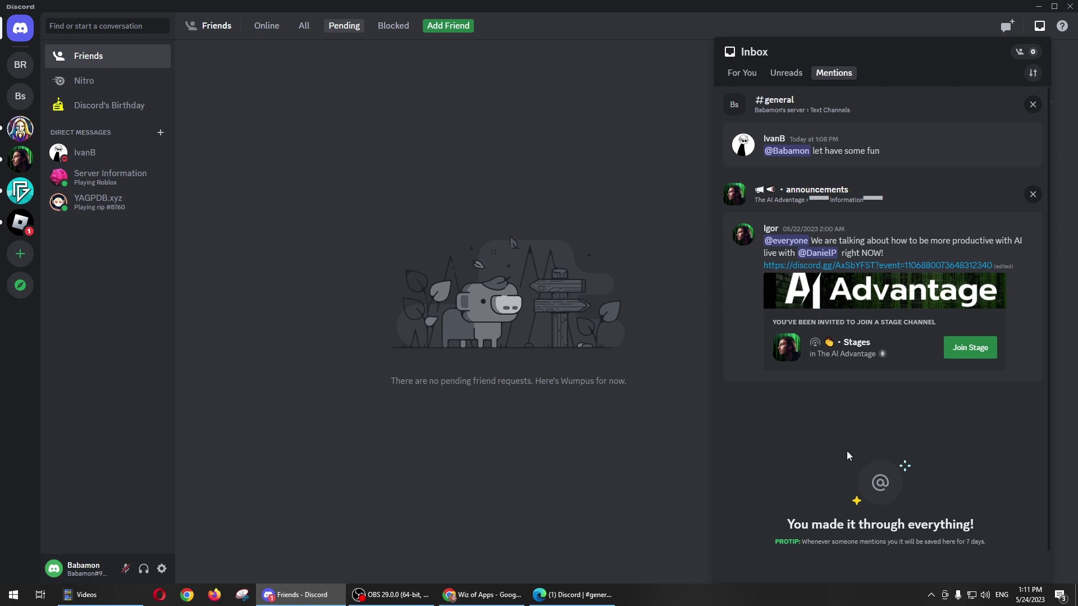
{"action": "mouse_move", "coordinate": [843, 146]}
{"action": "left_click", "coordinate": [1024, 141]}
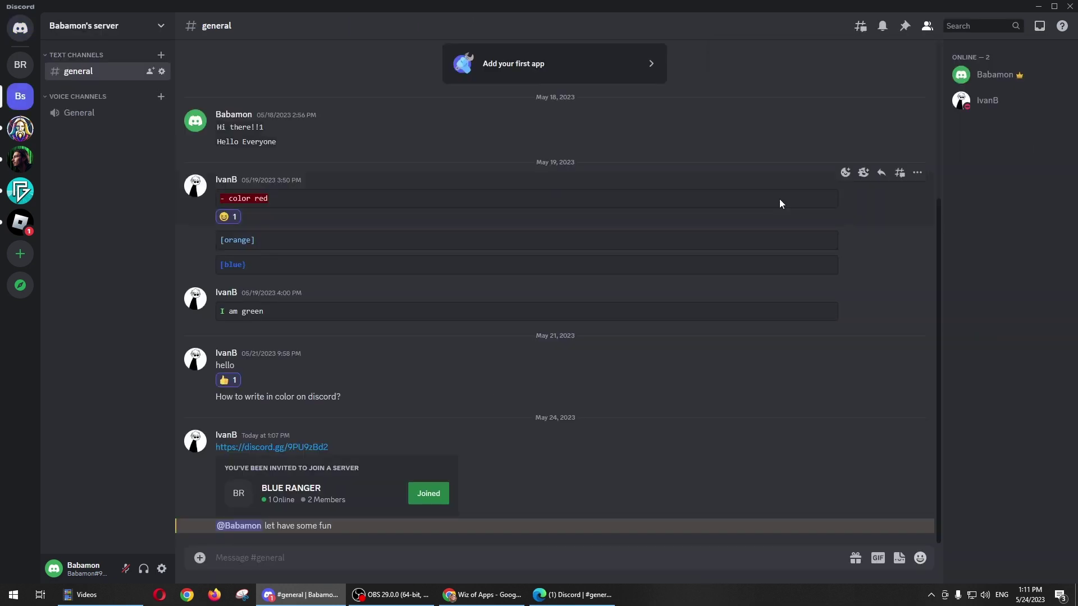